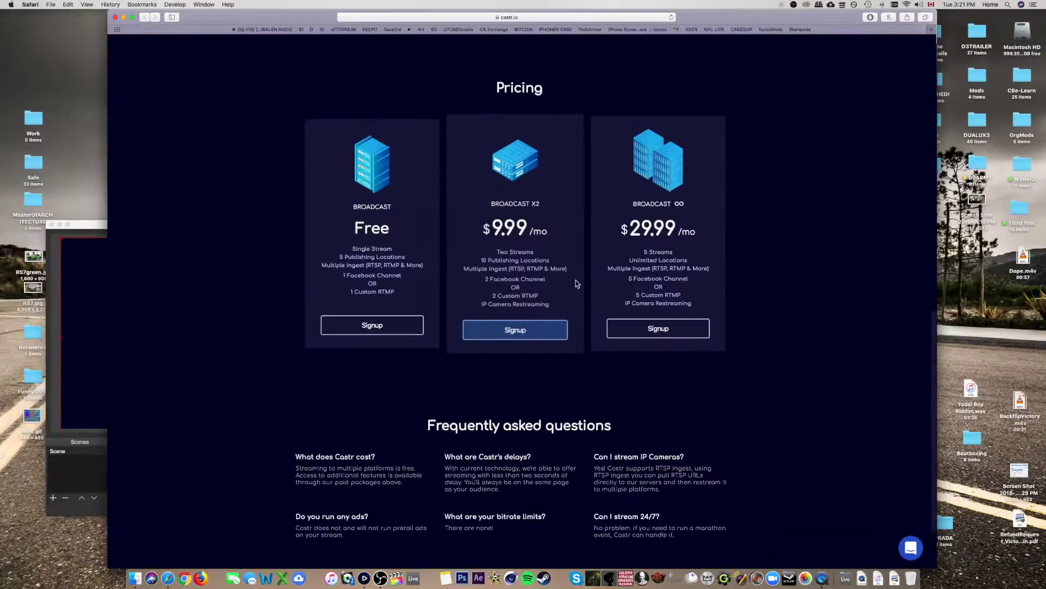
Scroll the Castr homepage and bring forward the Safari window showing Castr's Select Streaming Platform page
{"action": "scroll", "coordinate": [576, 283], "scroll_direction": "up", "scroll_amount": 10}
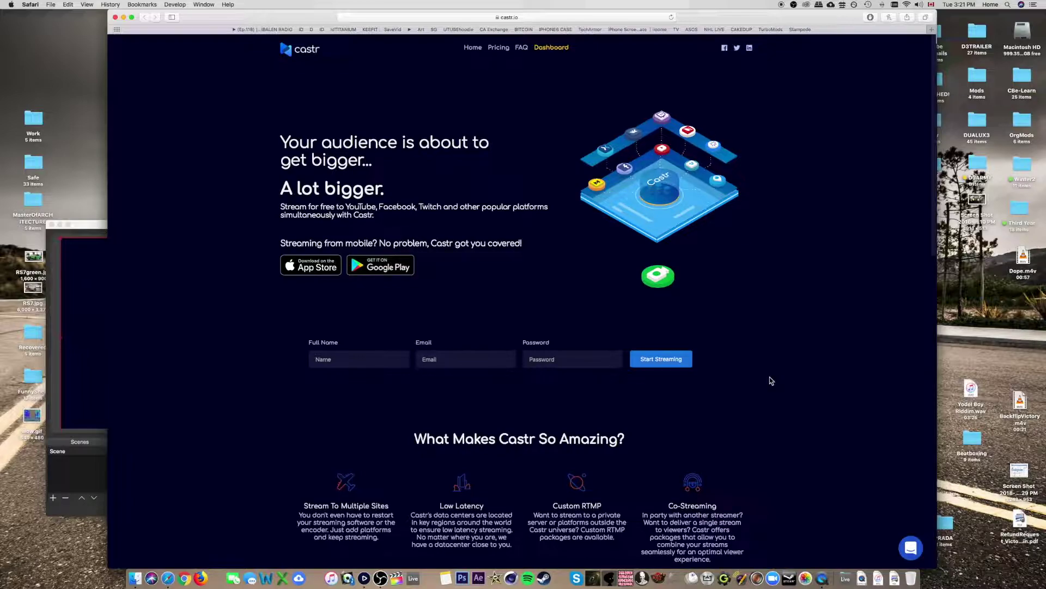
{"action": "scroll", "coordinate": [769, 380], "scroll_direction": "down", "scroll_amount": 8}
{"action": "scroll", "coordinate": [770, 380], "scroll_direction": "down", "scroll_amount": 4}
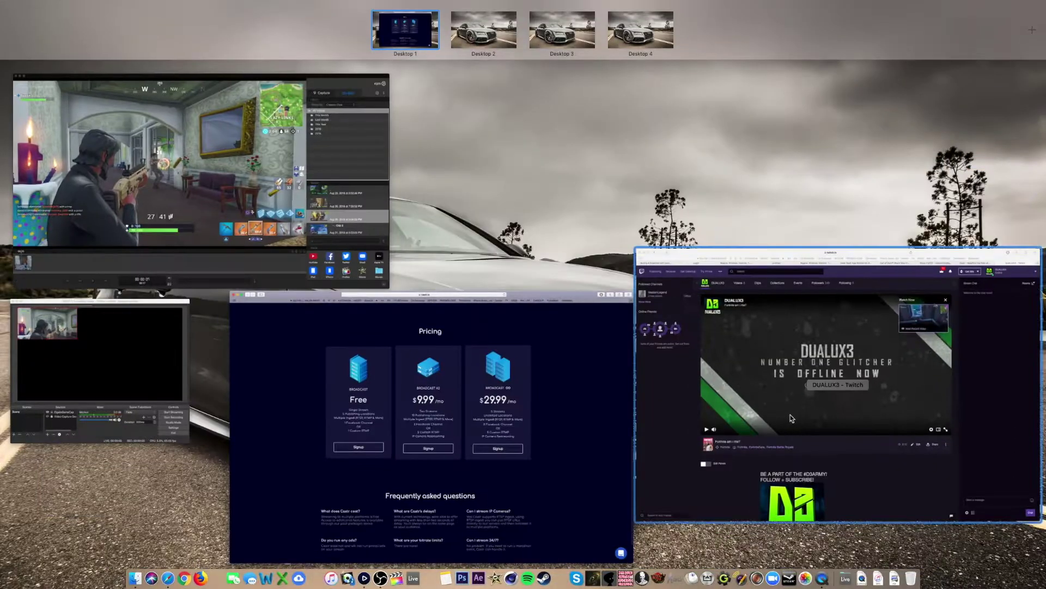
{"action": "left_click", "coordinate": [764, 408]}
{"action": "key", "text": "ctrl+Up"}
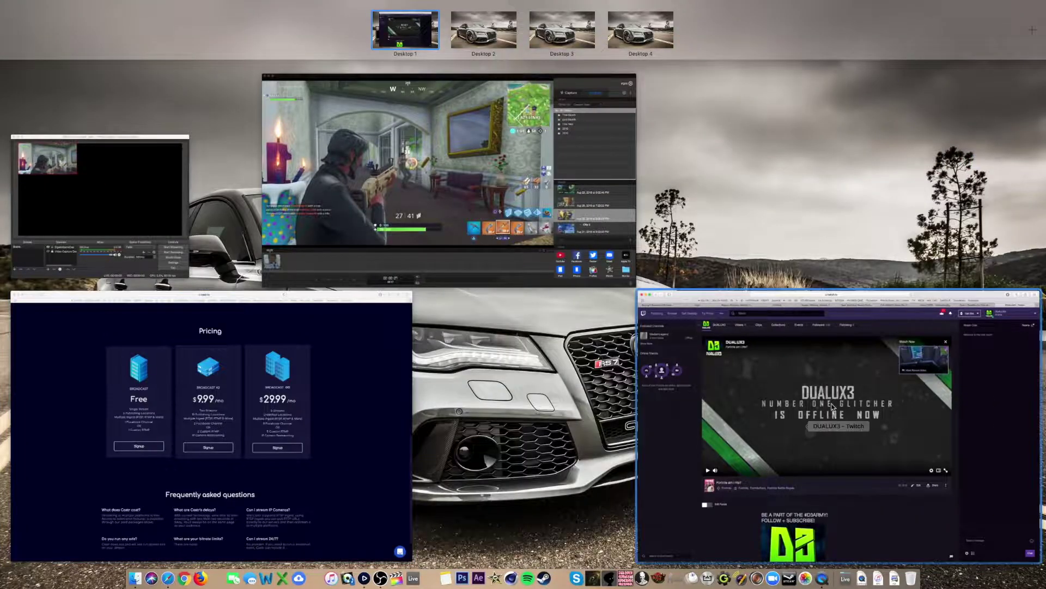
{"action": "left_click", "coordinate": [817, 355]}
Cancel the platform picker and go to the Dashboard to see the 'canada' stream
{"action": "left_click", "coordinate": [819, 38]}
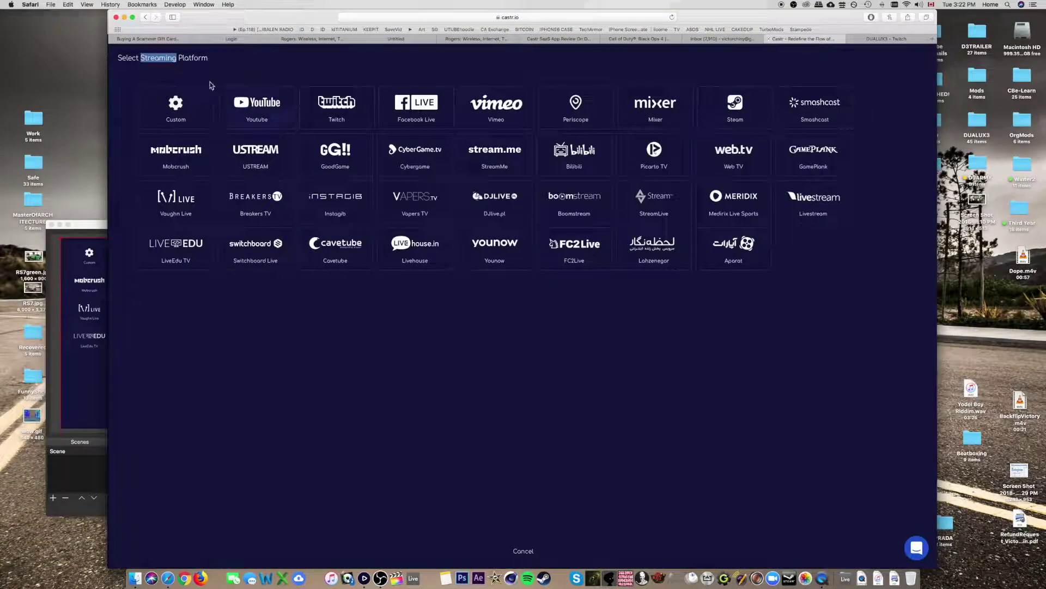
{"action": "left_click", "coordinate": [817, 480]}
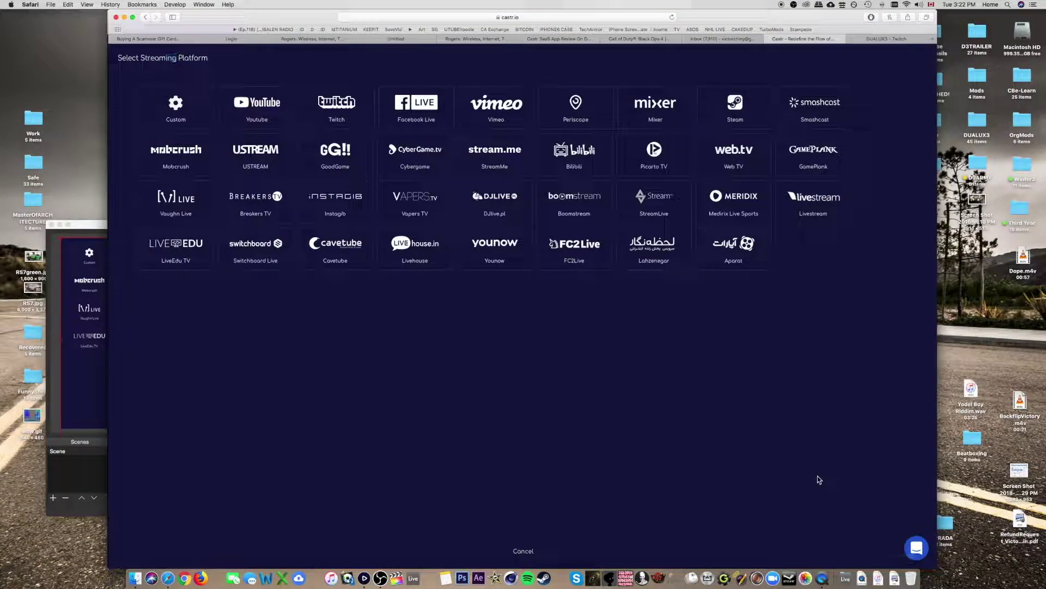
{"action": "left_click", "coordinate": [531, 553]}
{"action": "left_click", "coordinate": [744, 61]}
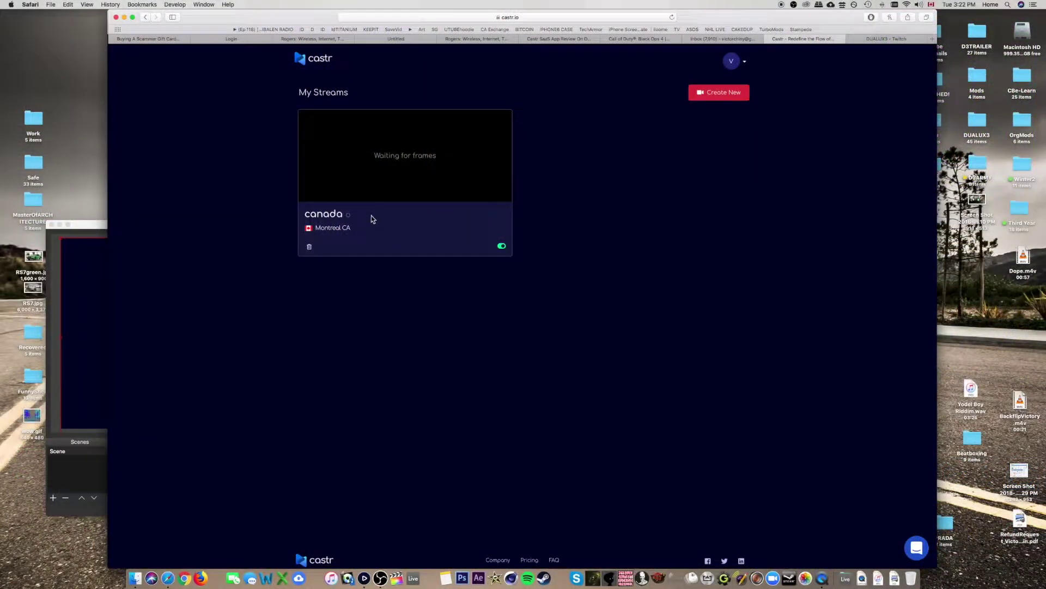
In the canada stream, add Twitch as a platform and start connecting the Twitch account
{"action": "left_click", "coordinate": [371, 218]}
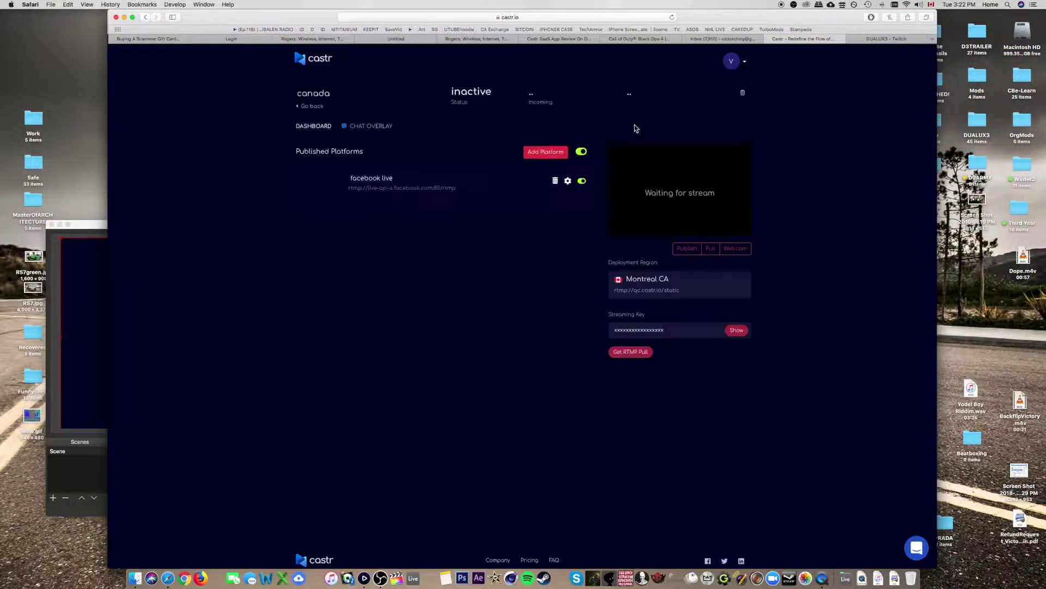
{"action": "left_click", "coordinate": [543, 154]}
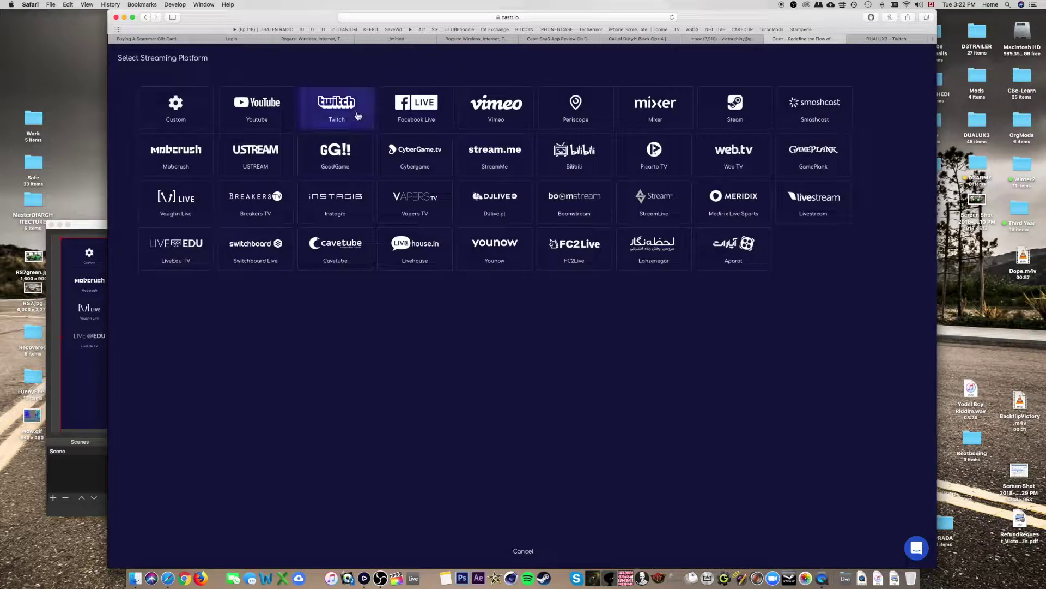
{"action": "left_click", "coordinate": [259, 121]}
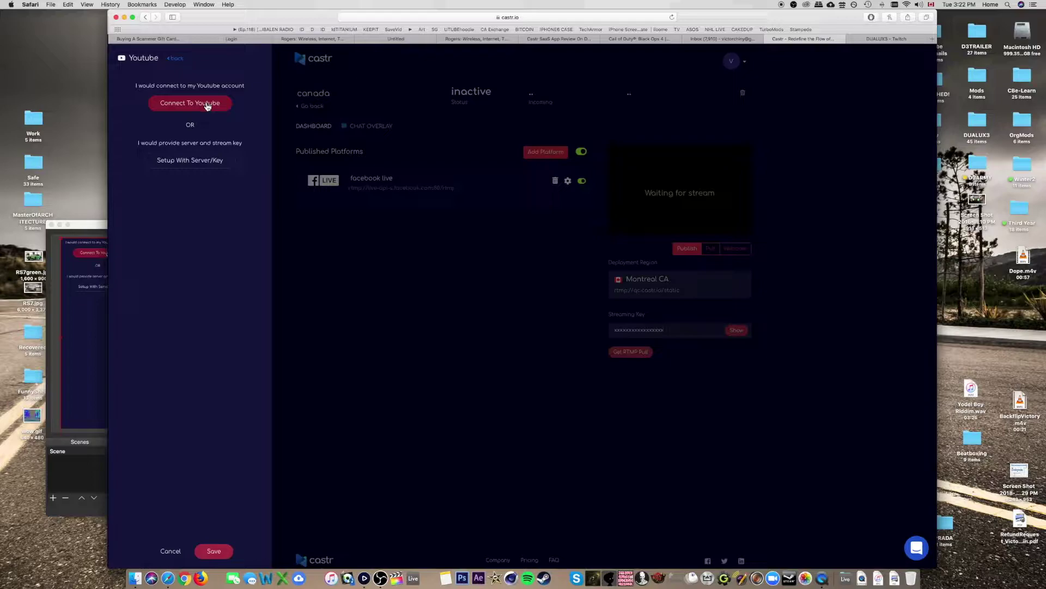
{"action": "left_click", "coordinate": [171, 552]}
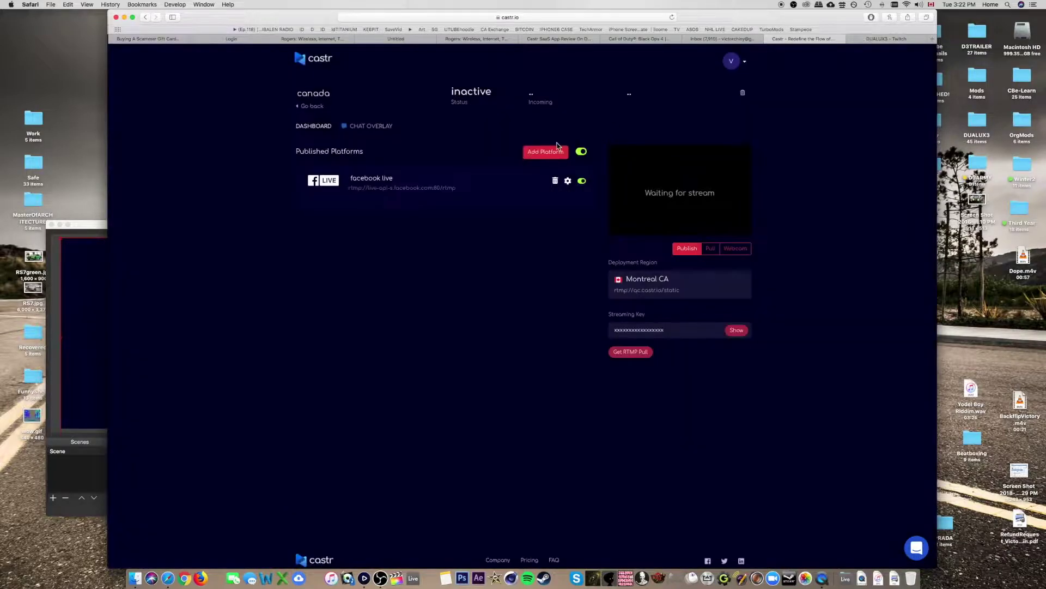
{"action": "left_click", "coordinate": [545, 152]}
{"action": "left_click", "coordinate": [347, 107]}
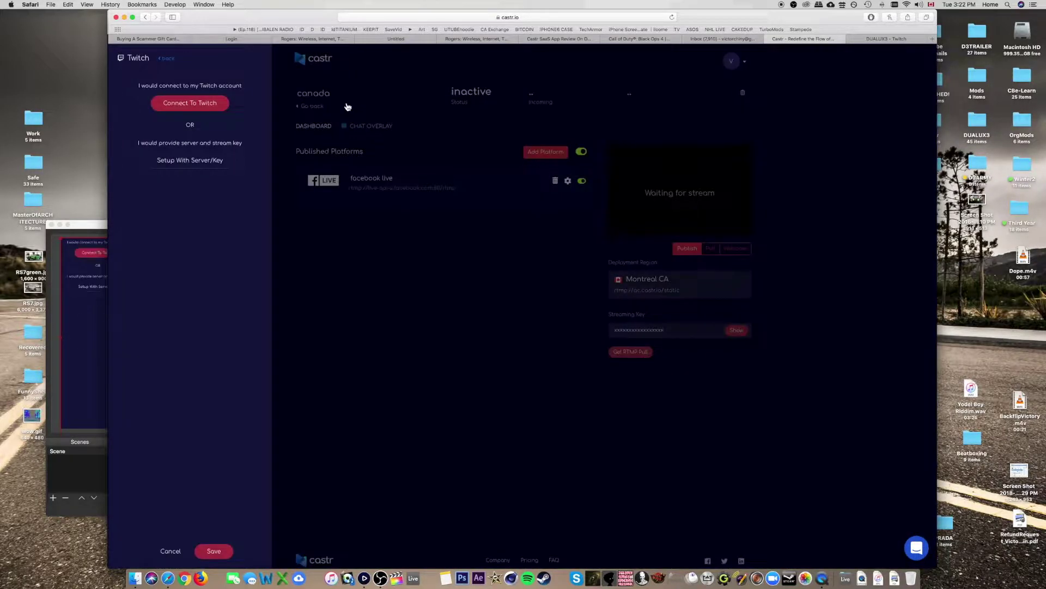
{"action": "left_click", "coordinate": [188, 111]}
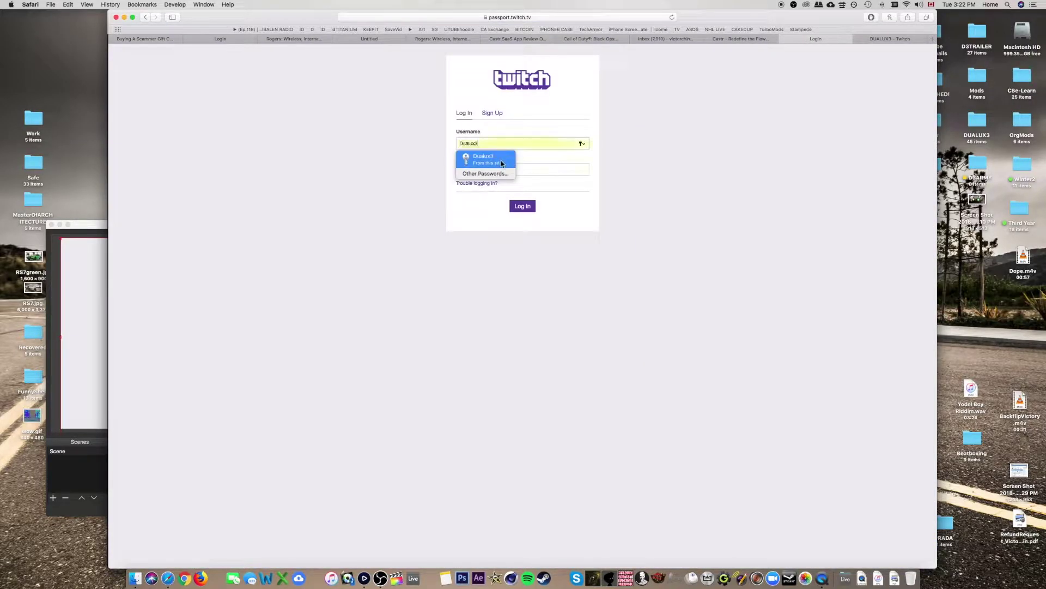
Log in to Twitch with the saved credentials and dismiss the password prompt
{"action": "left_click", "coordinate": [502, 164]}
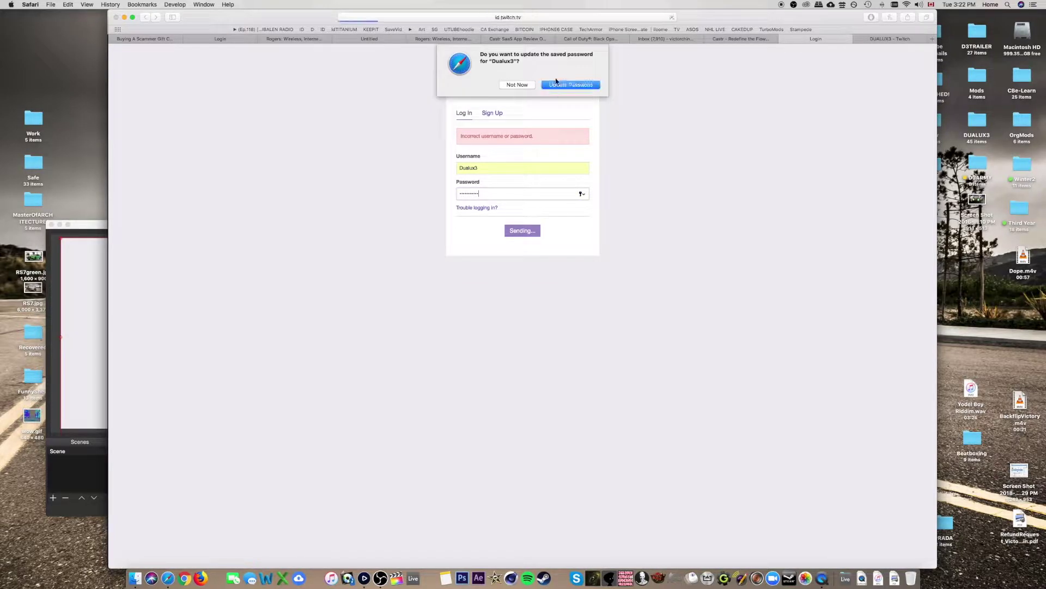
{"action": "left_click", "coordinate": [553, 86]}
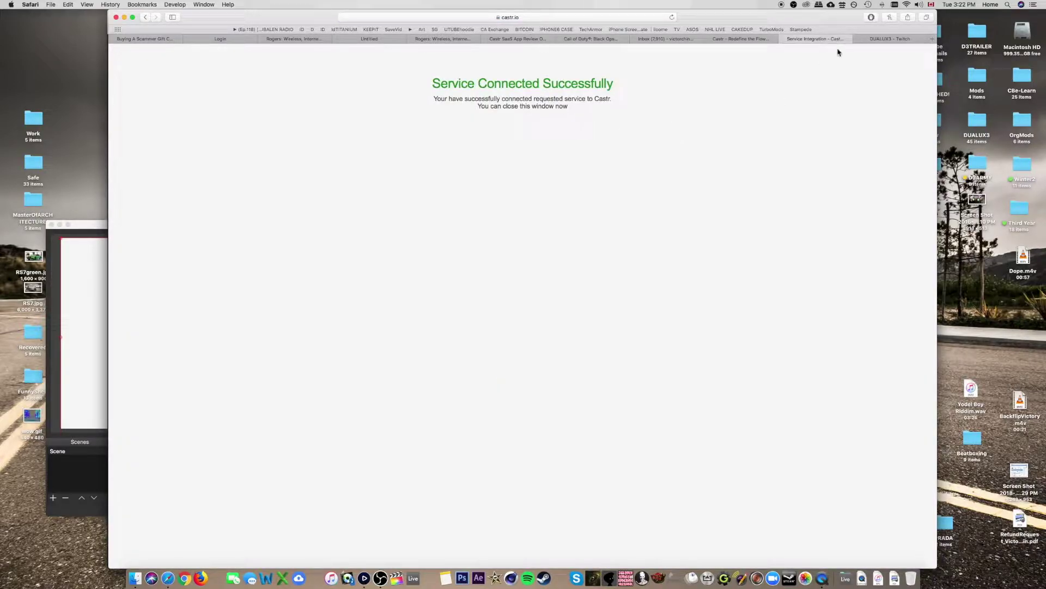
Close the Twitch success tab and open Castr's Twitch streaming server list
{"action": "left_click", "coordinate": [784, 39]}
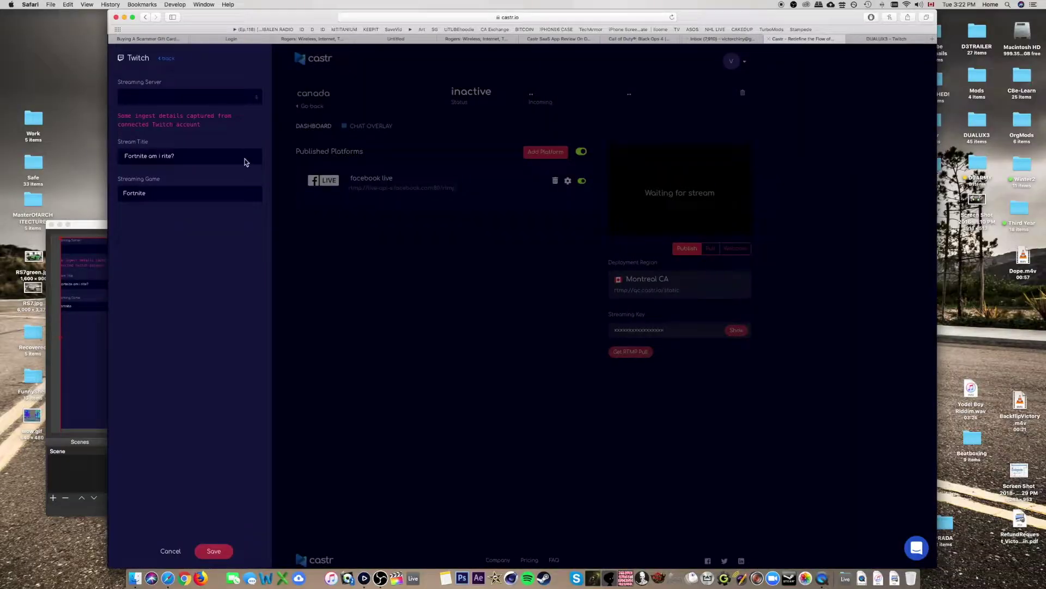
{"action": "left_click", "coordinate": [170, 97]}
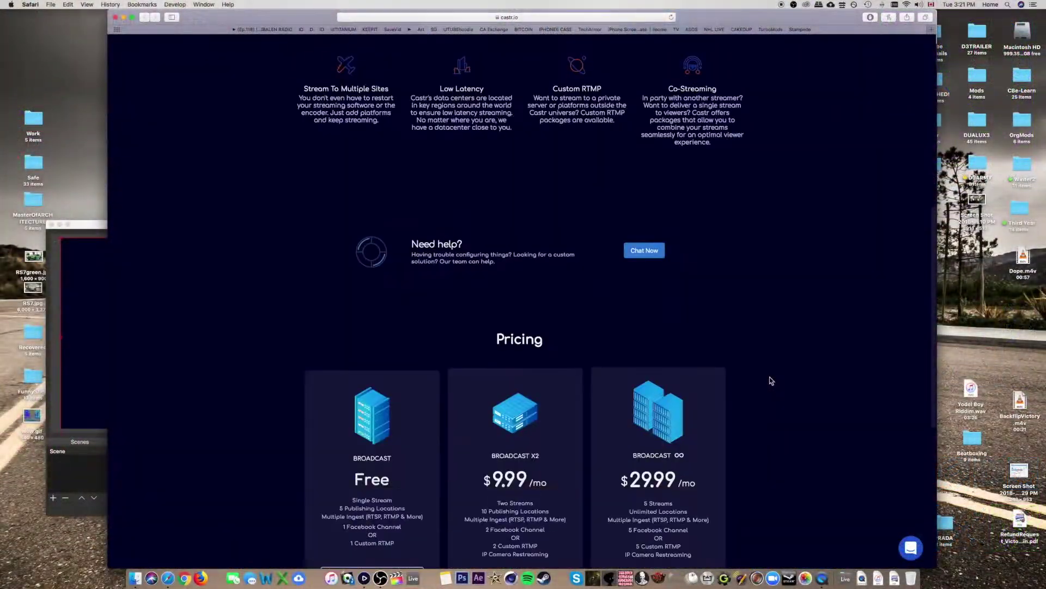
Scroll down the Castr homepage
{"action": "scroll", "coordinate": [770, 380], "scroll_direction": "down", "scroll_amount": 5}
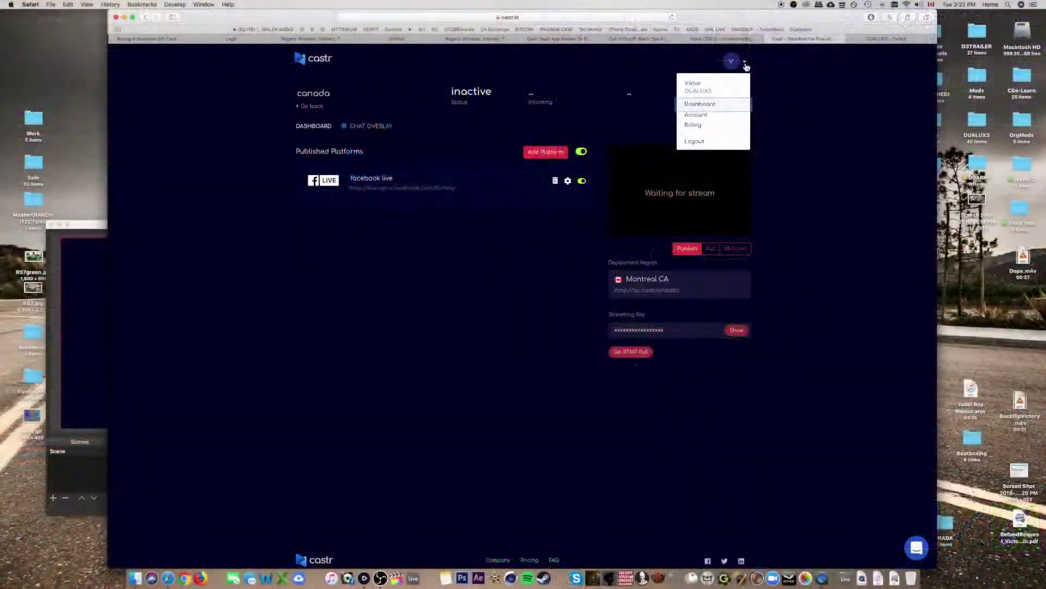
From My Streams, open canada and choose Twitch as the platform to add
{"action": "left_click", "coordinate": [713, 105]}
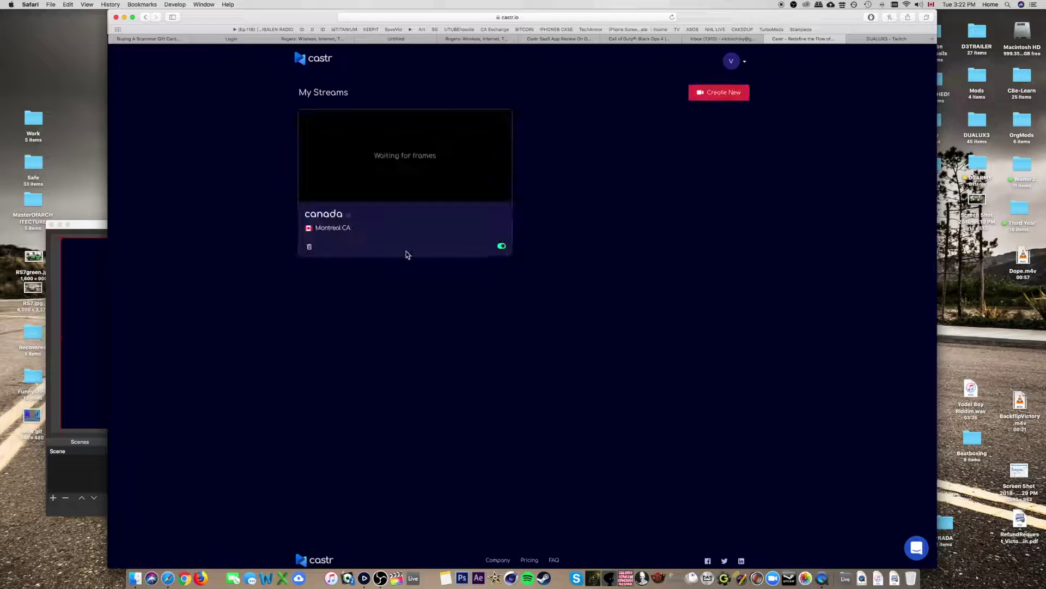
{"action": "left_click", "coordinate": [372, 215]}
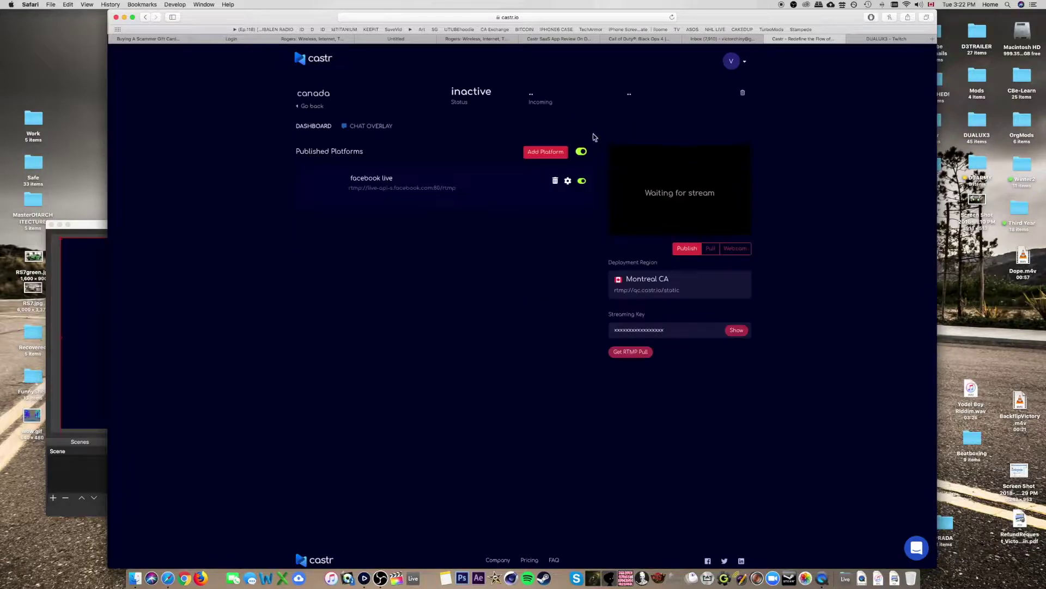
{"action": "left_click", "coordinate": [534, 159]}
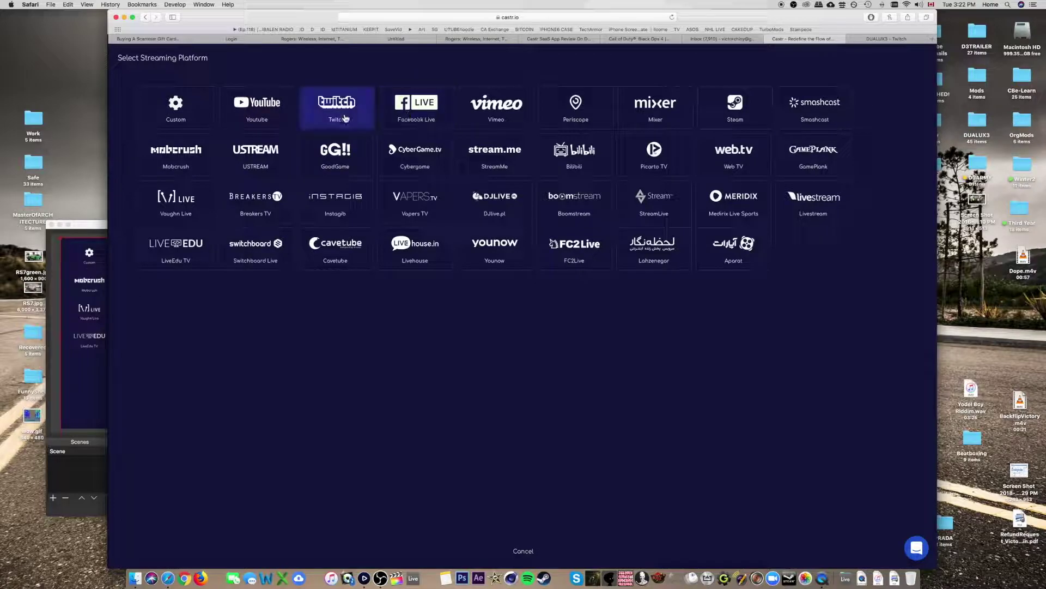
{"action": "left_click", "coordinate": [258, 121]}
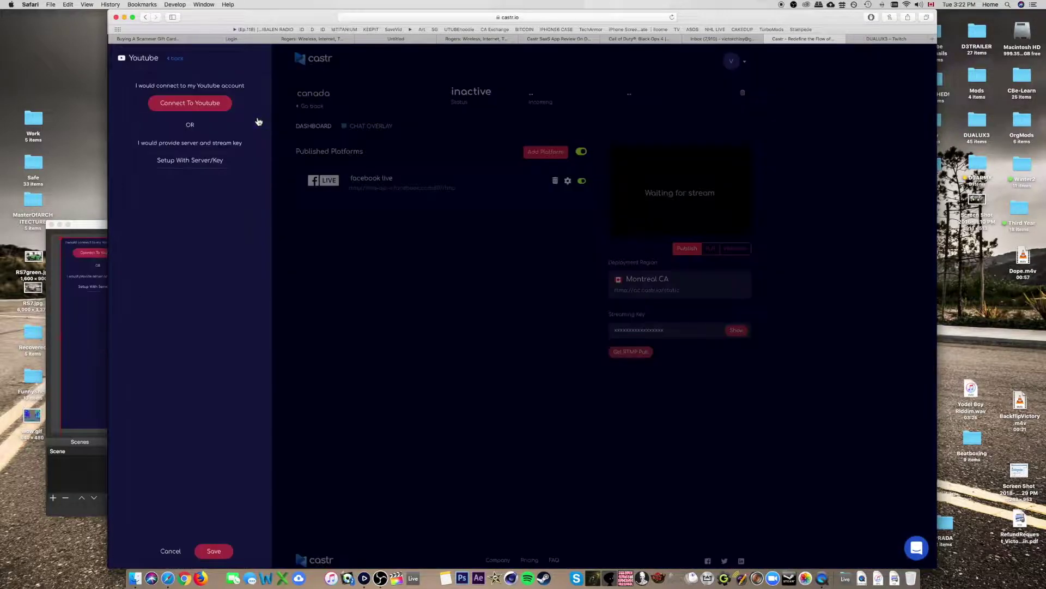
{"action": "left_click", "coordinate": [170, 550]}
{"action": "left_click", "coordinate": [551, 155]}
{"action": "left_click", "coordinate": [348, 107]}
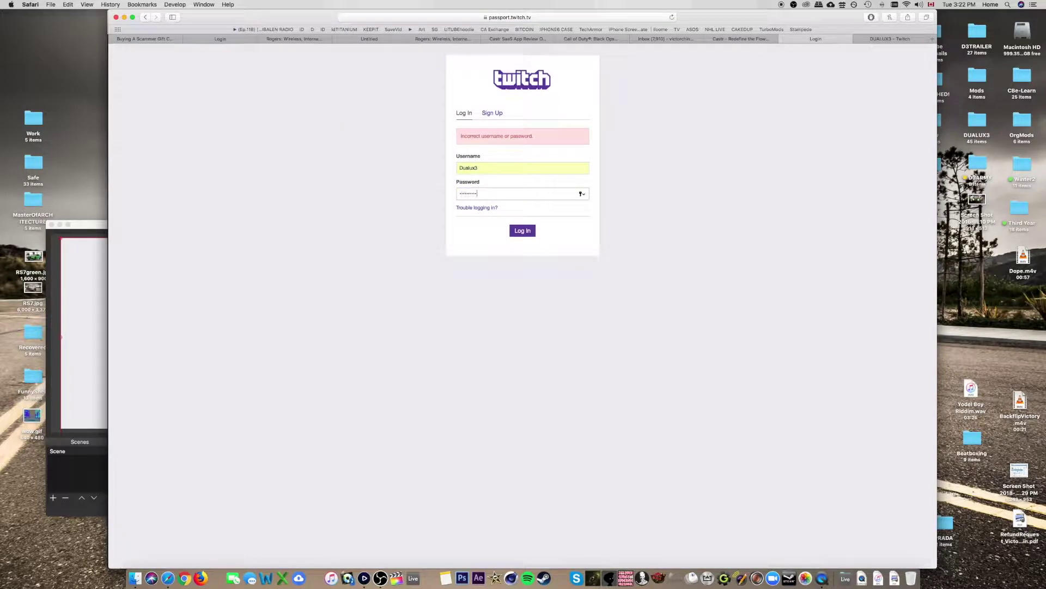
Log in to Twitch, save it on the NA: Quebec, Canada server, and pick the next platform
{"action": "key", "text": "Return"}
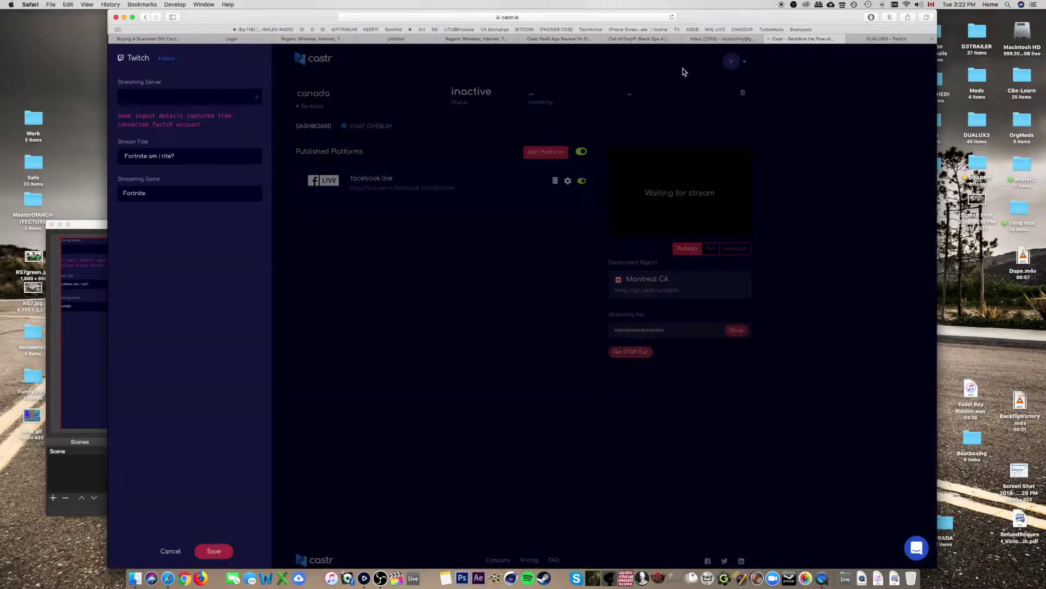
{"action": "left_click", "coordinate": [171, 97]}
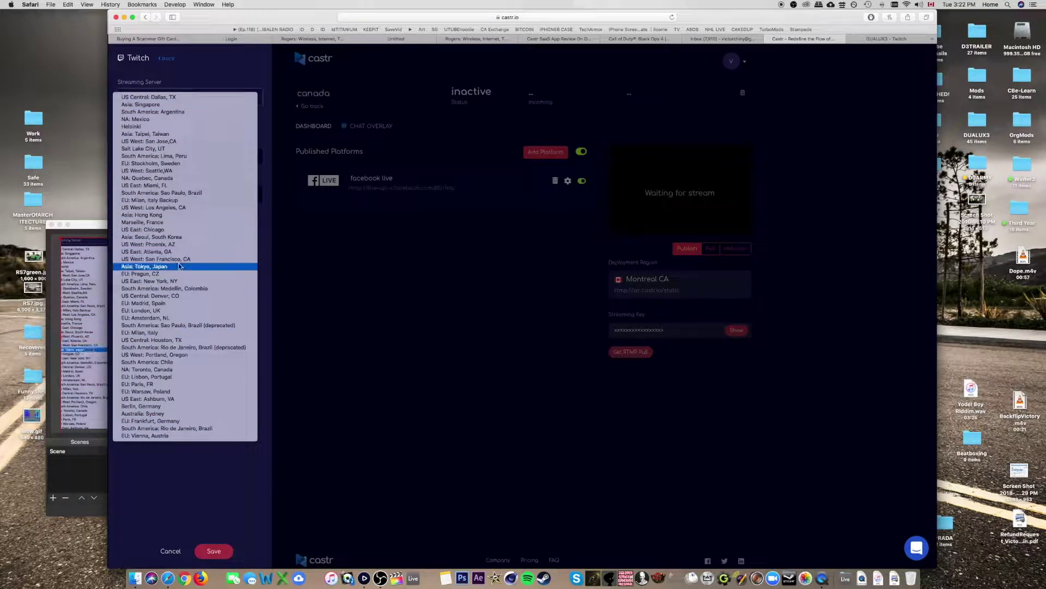
{"action": "left_click", "coordinate": [188, 178]}
{"action": "key", "text": "Tab"}
{"action": "key", "text": "Tab"}
{"action": "left_click", "coordinate": [214, 551]}
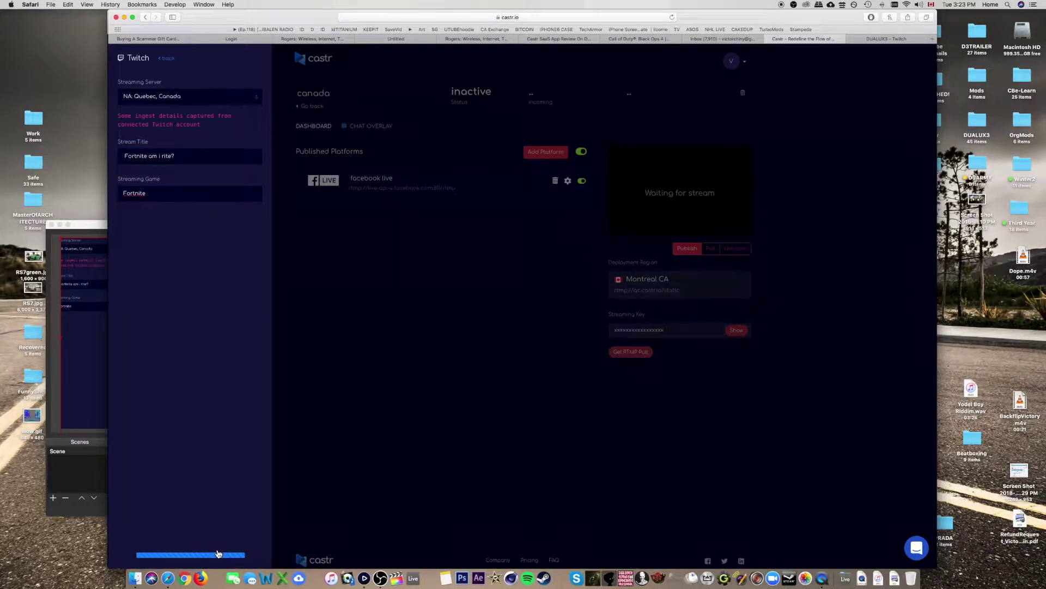
{"action": "left_click", "coordinate": [546, 152]}
{"action": "left_click", "coordinate": [254, 104]}
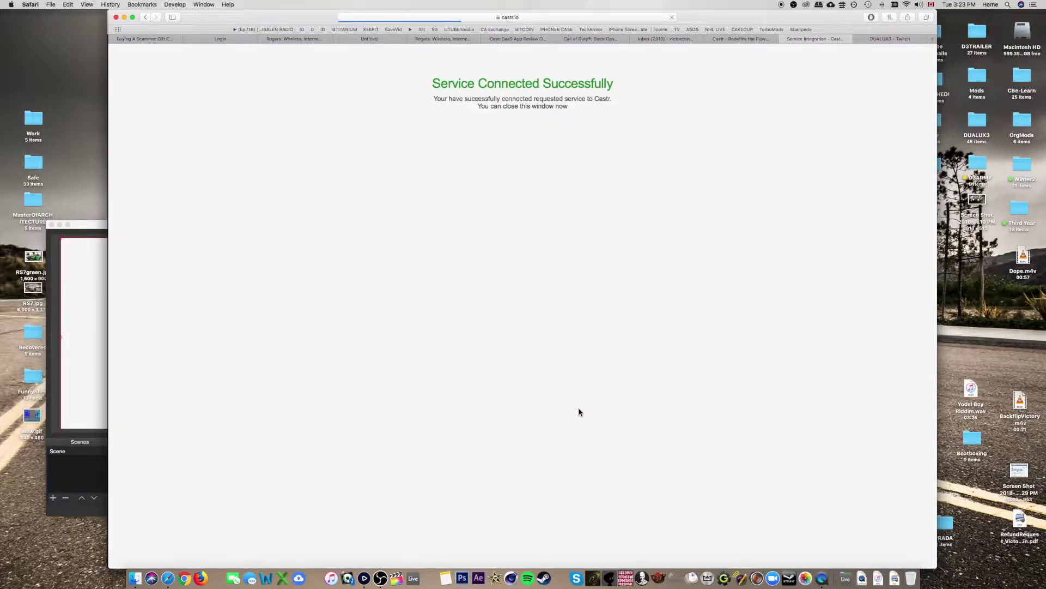
Set the YouTube stream title to FORTNITE and save YouTube to the canada stream
{"action": "left_click", "coordinate": [784, 39]}
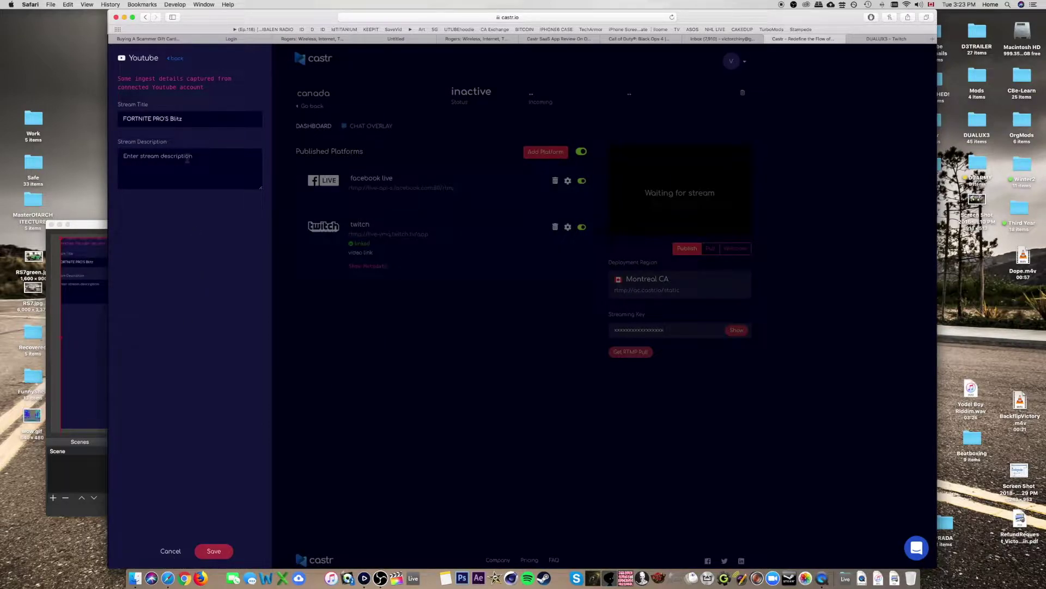
{"action": "left_click", "coordinate": [187, 158]}
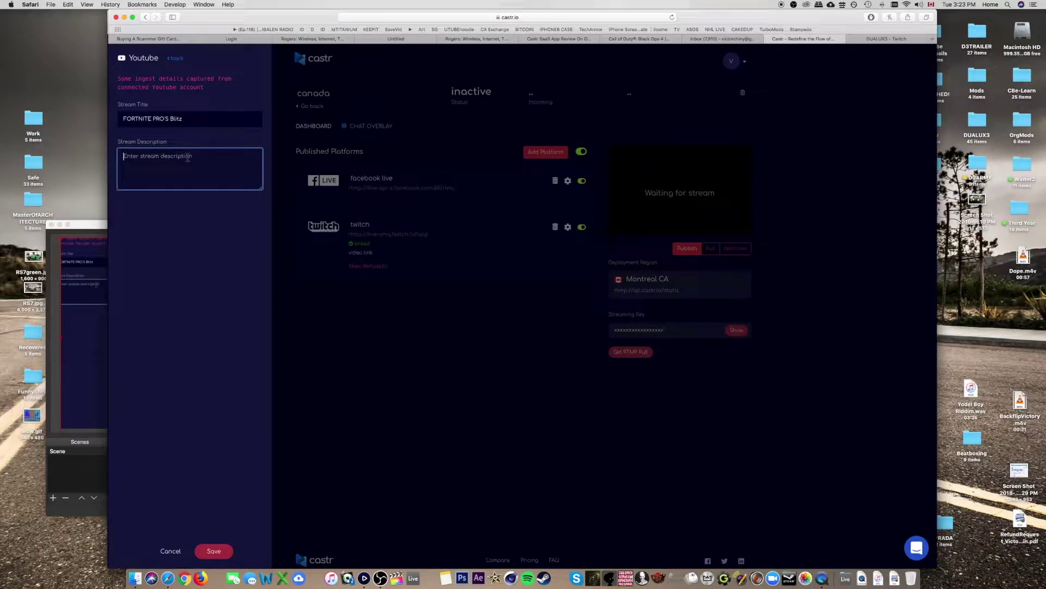
{"action": "left_click", "coordinate": [194, 123]}
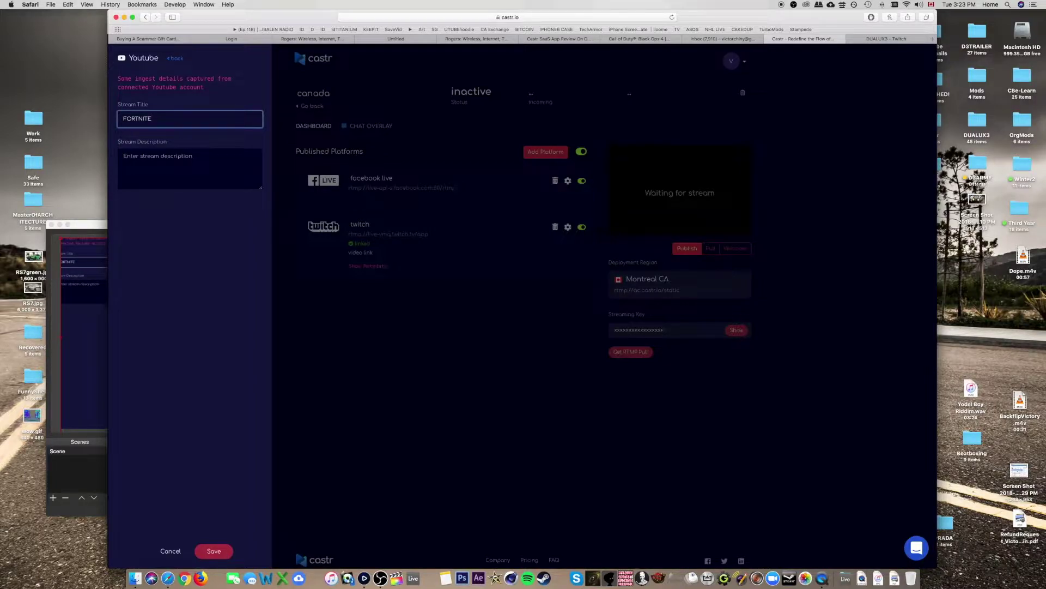
{"action": "left_click", "coordinate": [191, 176]}
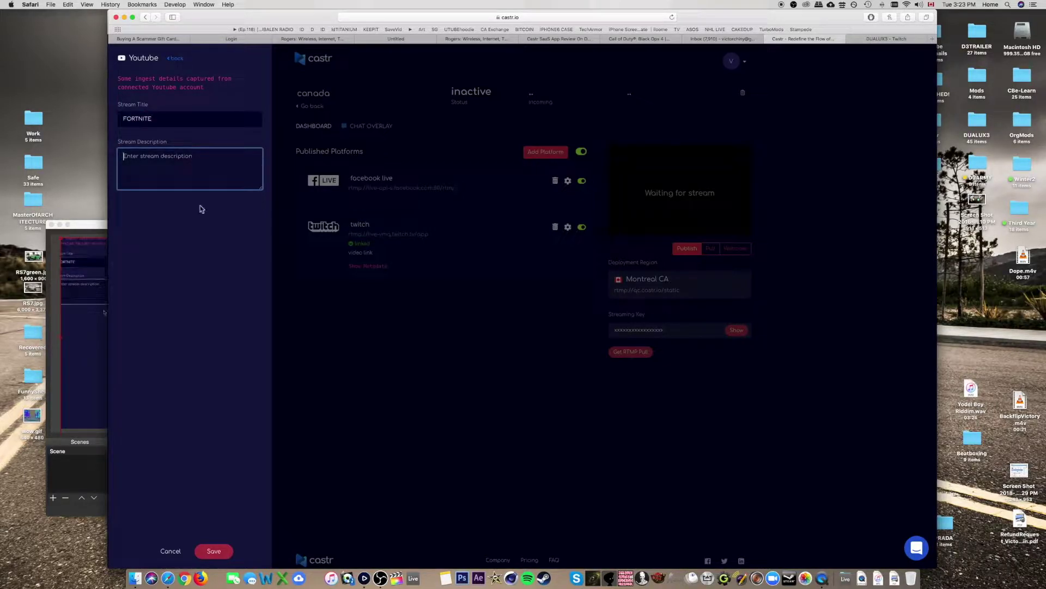
{"action": "left_click", "coordinate": [214, 551]}
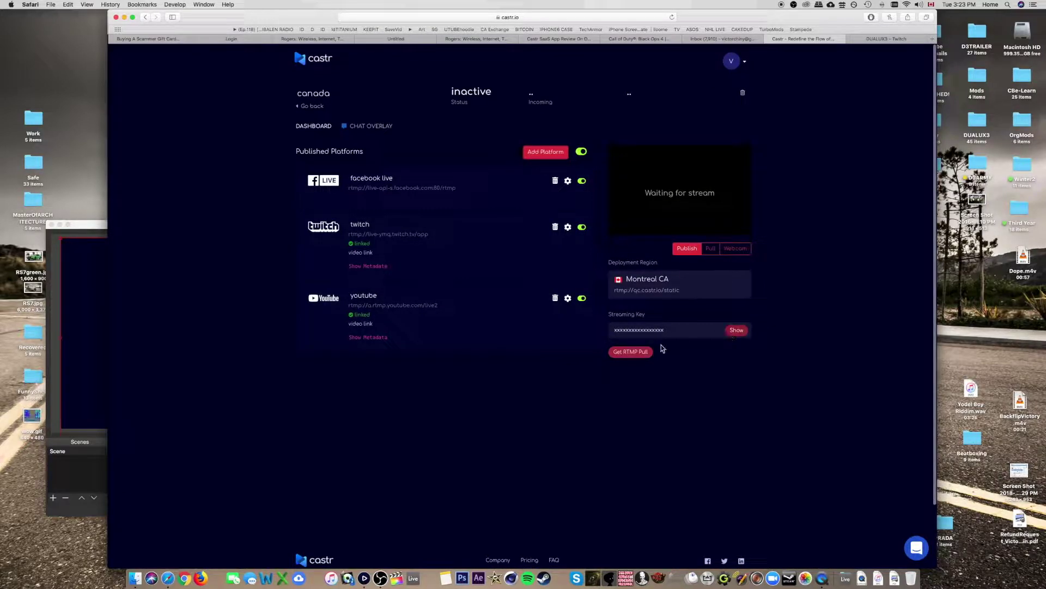
{"action": "left_click", "coordinate": [714, 252]}
{"action": "left_click", "coordinate": [687, 253]}
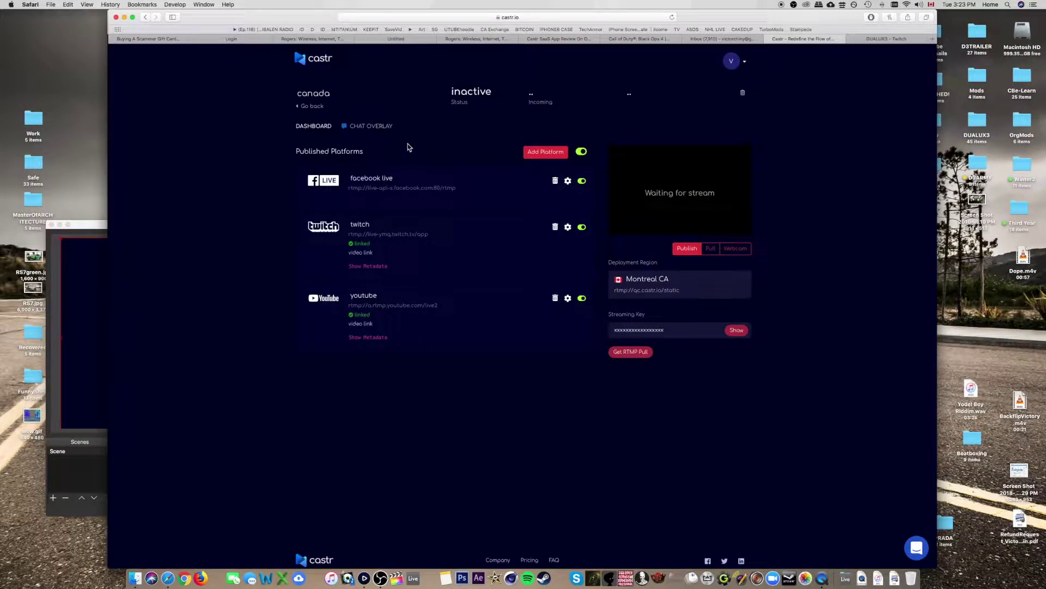
{"action": "left_click", "coordinate": [370, 127]}
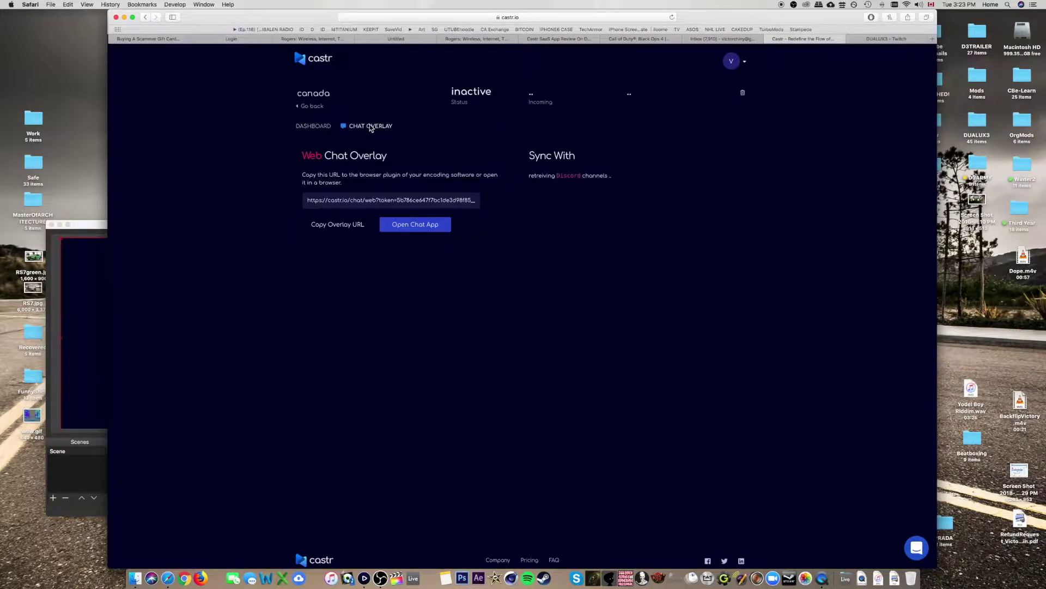
{"action": "left_click", "coordinate": [312, 127]}
{"action": "key", "text": "ctrl+Up"}
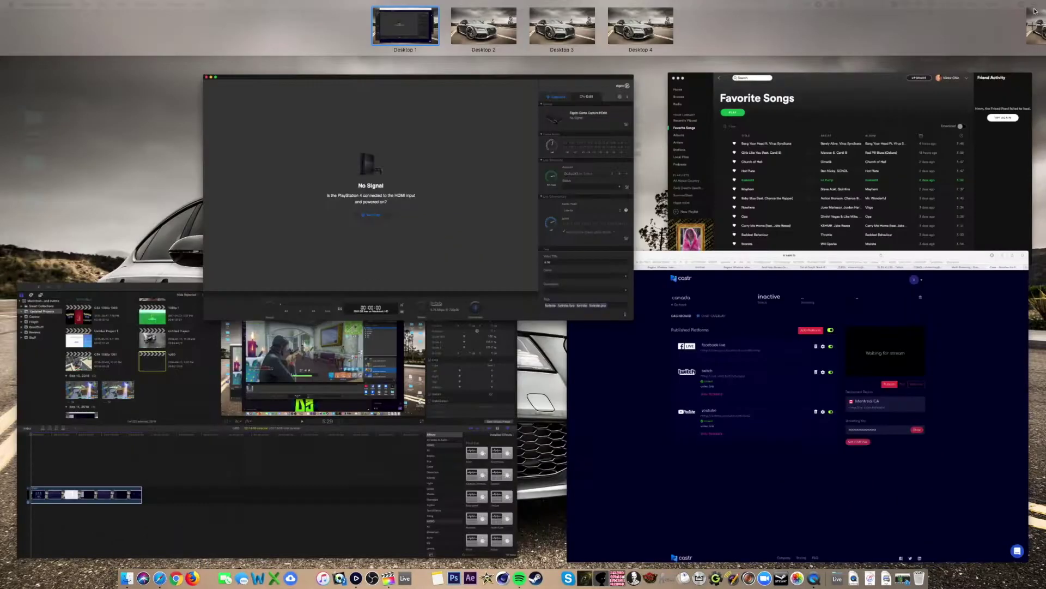
{"action": "left_click", "coordinate": [740, 464]}
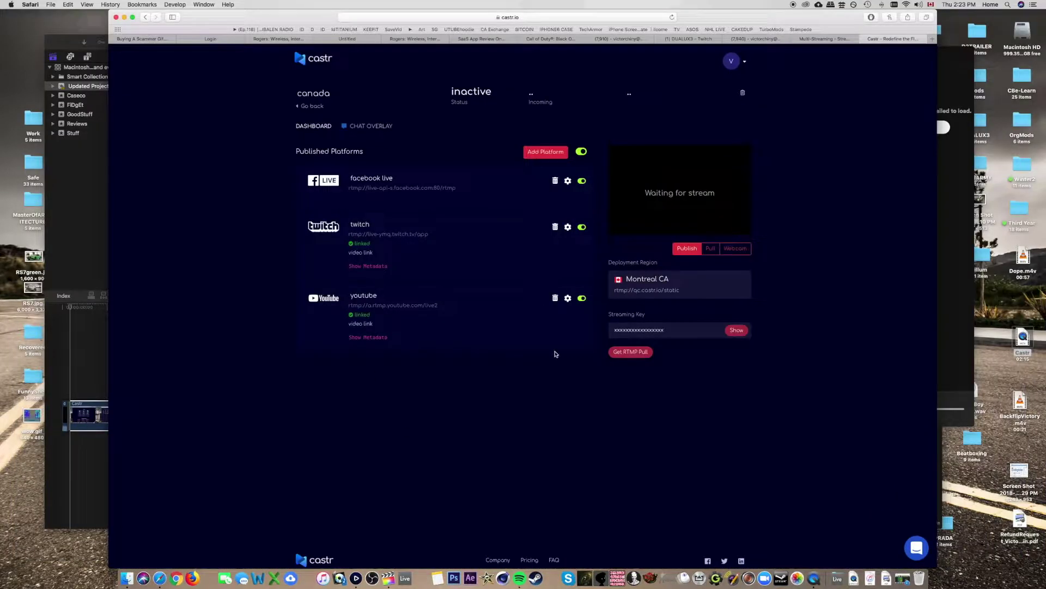
{"action": "scroll", "coordinate": [524, 201], "scroll_direction": "up", "scroll_amount": 2}
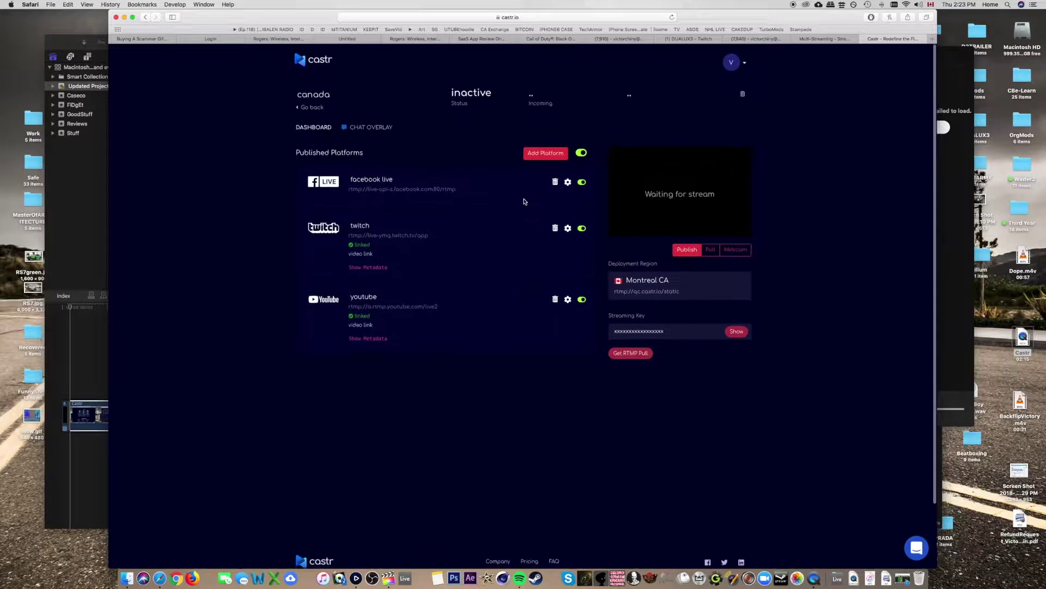
{"action": "key", "text": "ctrl+Up"}
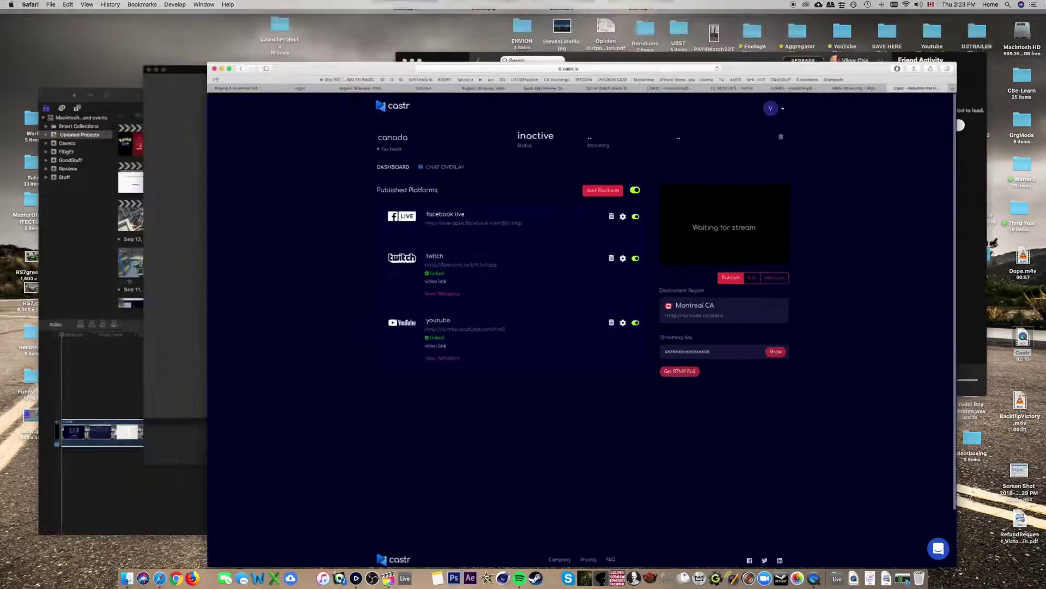
Add a custom rtmp:// streaming account in Game Capture HD, then return to Castr for the Montreal ingest URL
{"action": "left_click", "coordinate": [414, 180]}
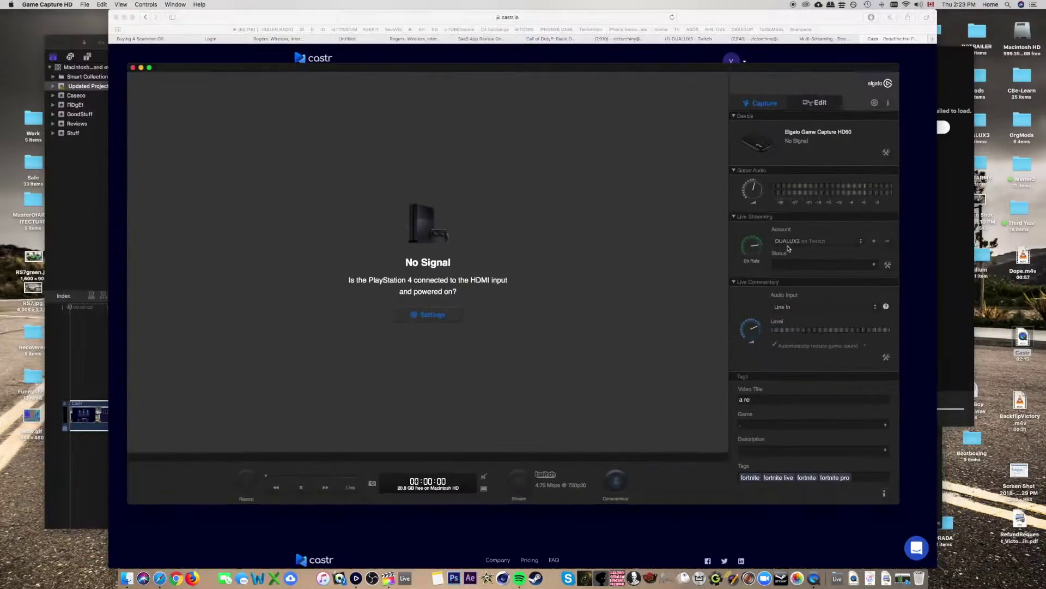
{"action": "left_click", "coordinate": [863, 241]}
{"action": "left_click", "coordinate": [872, 245]}
{"action": "left_click", "coordinate": [873, 243]}
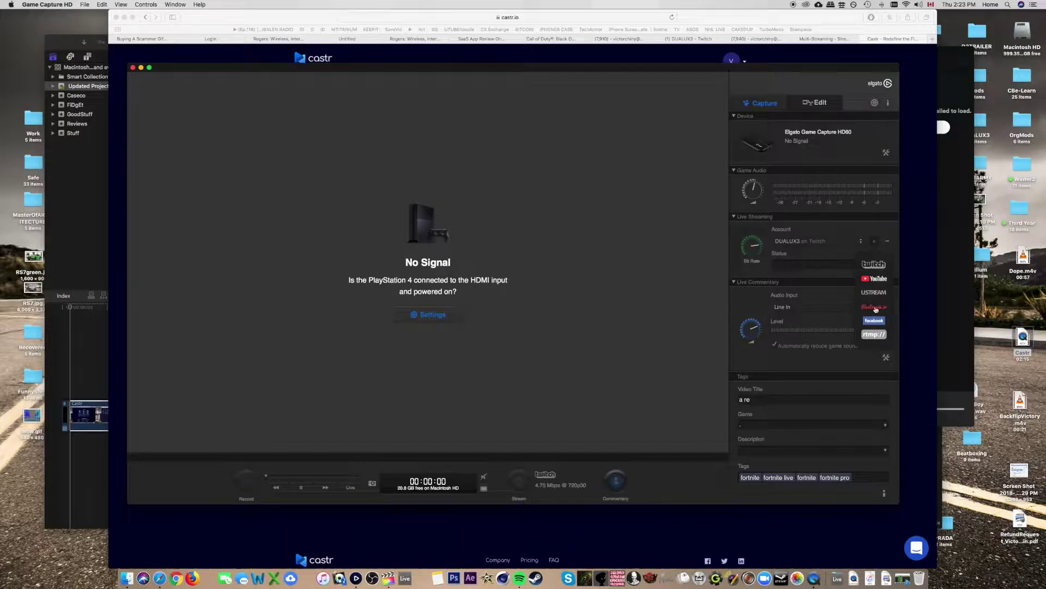
{"action": "left_click", "coordinate": [873, 338]}
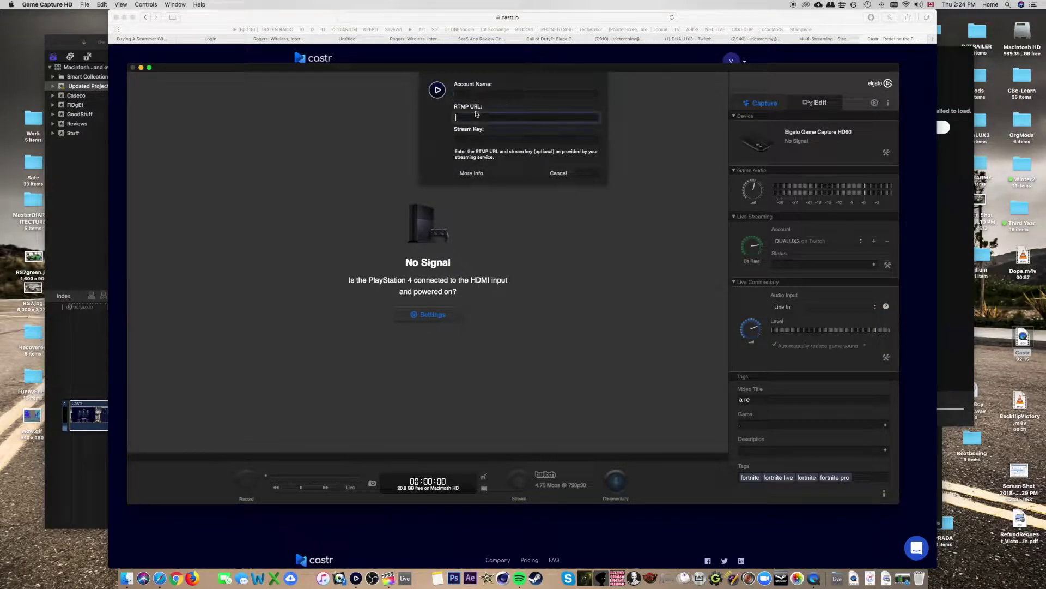
{"action": "left_click", "coordinate": [910, 294]}
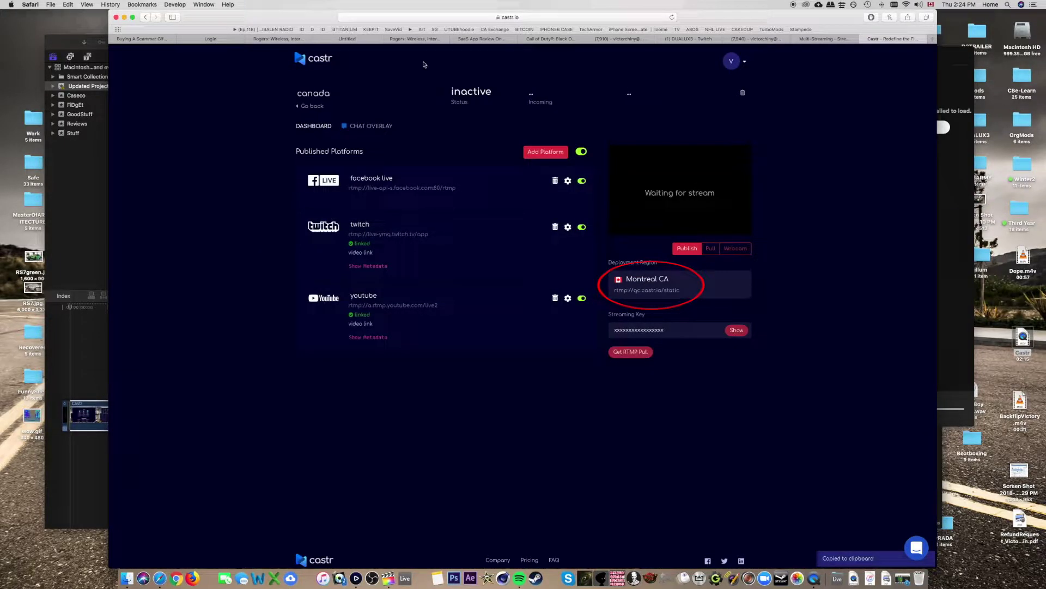
Copy Castr's ingest URL and paste it into Elgato's RTMP URL field
{"action": "left_click", "coordinate": [739, 59]}
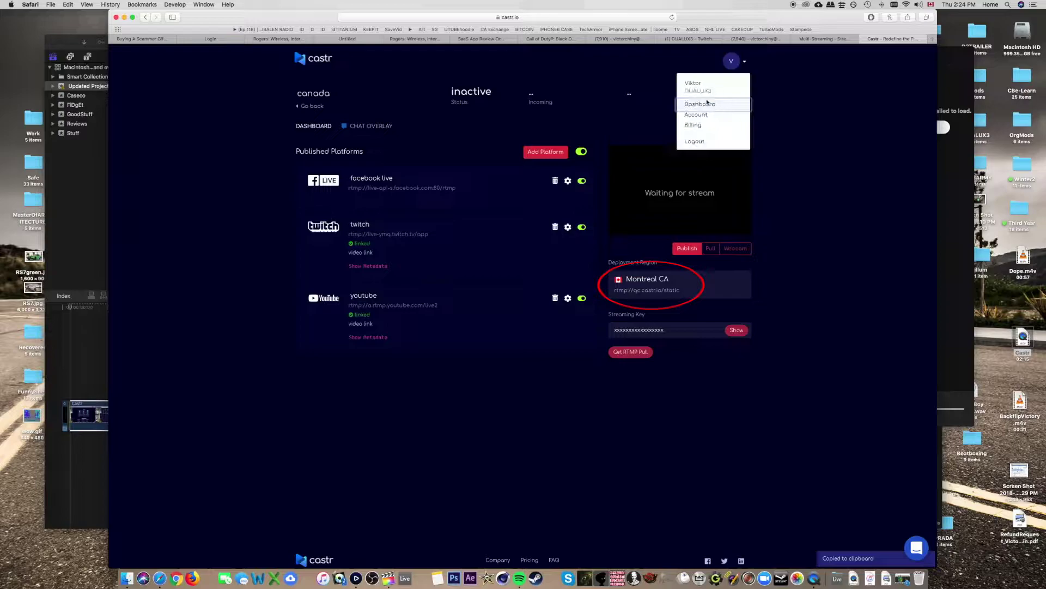
{"action": "left_click", "coordinate": [783, 224]}
{"action": "left_click", "coordinate": [635, 355]}
{"action": "key", "text": "ctrl+Up"}
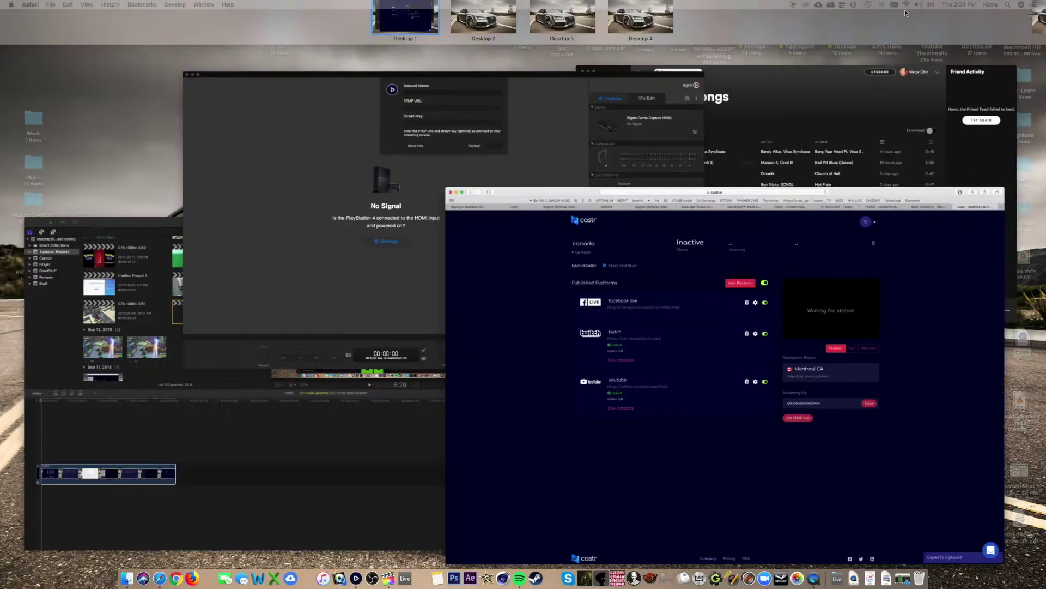
{"action": "left_click", "coordinate": [515, 120]}
{"action": "left_click", "coordinate": [515, 117]}
{"action": "key", "text": "super+v"}
Copy the Castr streaming key into Elgato's Stream Key field, then move to Account Name
{"action": "left_click", "coordinate": [503, 139]}
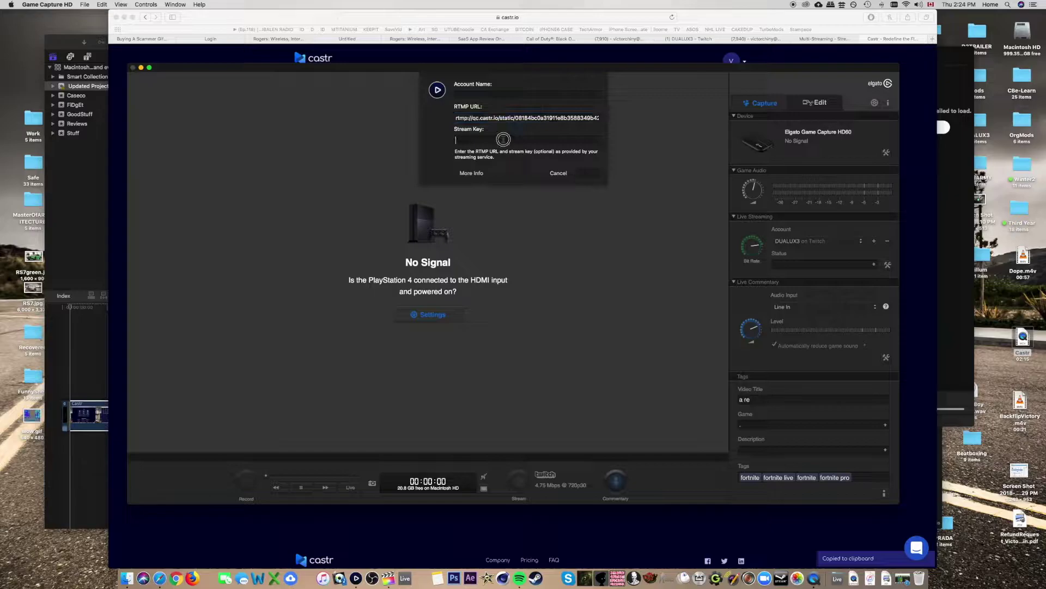
{"action": "key", "text": "ctrl+Up"}
{"action": "left_click", "coordinate": [683, 317]}
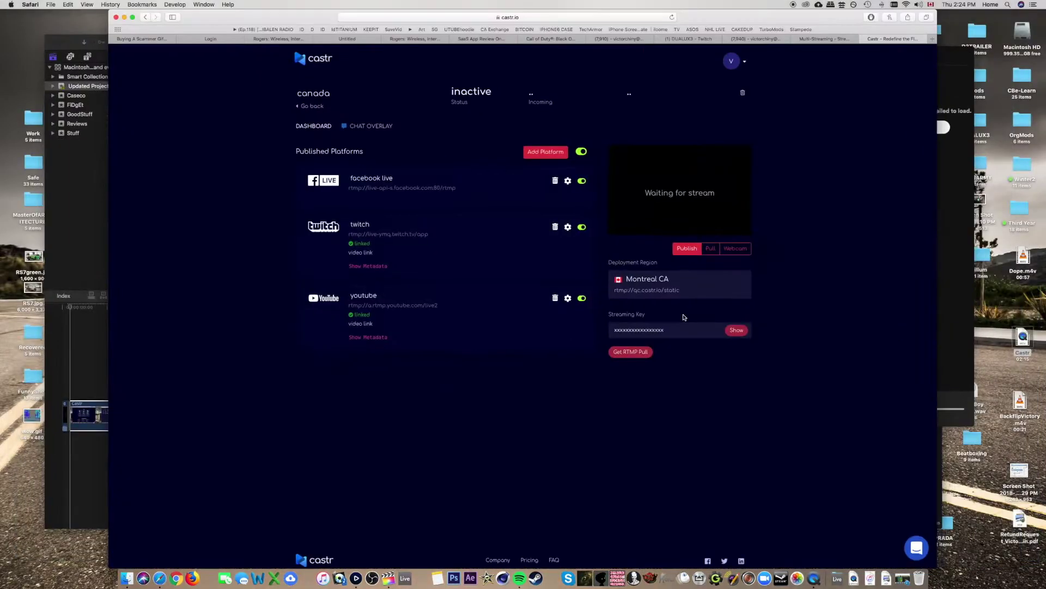
{"action": "left_click", "coordinate": [659, 330]}
{"action": "key", "text": "ctrl+Up"}
{"action": "left_click", "coordinate": [334, 128]}
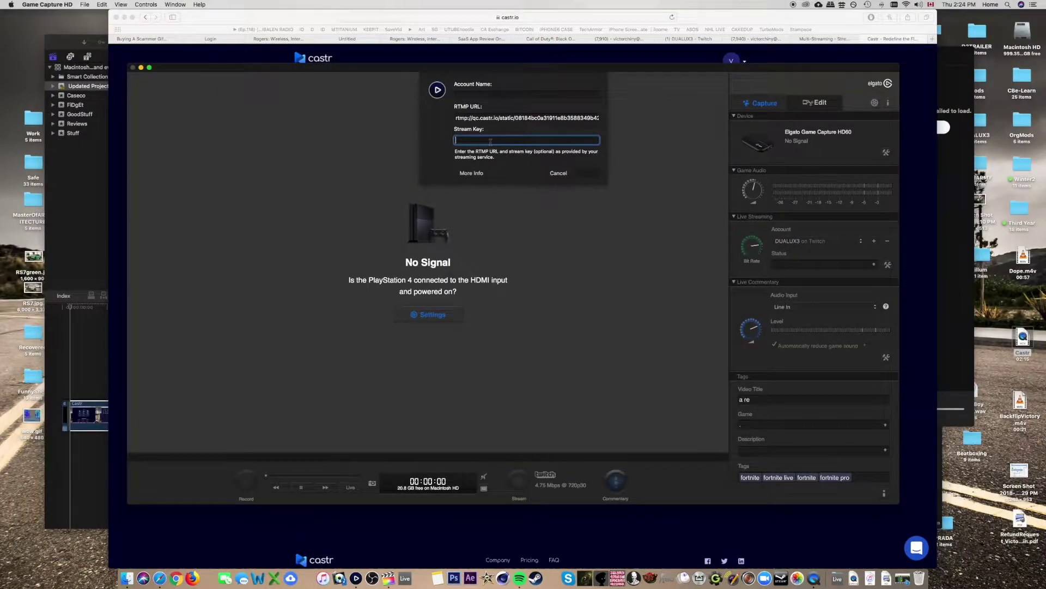
{"action": "left_click", "coordinate": [480, 94]}
{"action": "type", "text": "DUALUX3"}
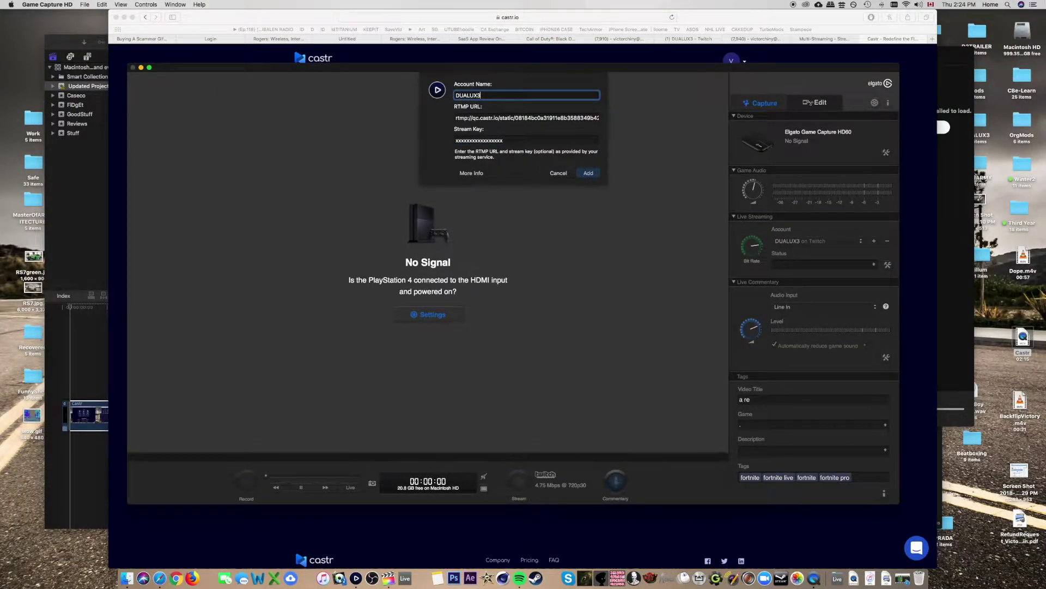
{"action": "key", "text": "ctrl+Up"}
{"action": "left_click", "coordinate": [712, 320]}
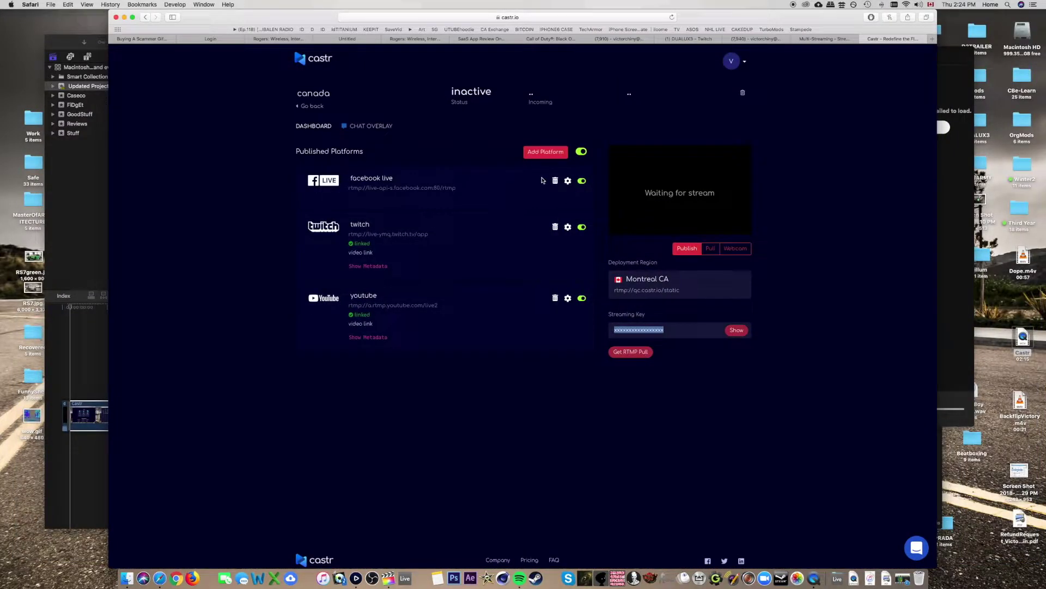
{"action": "left_click", "coordinate": [548, 156]}
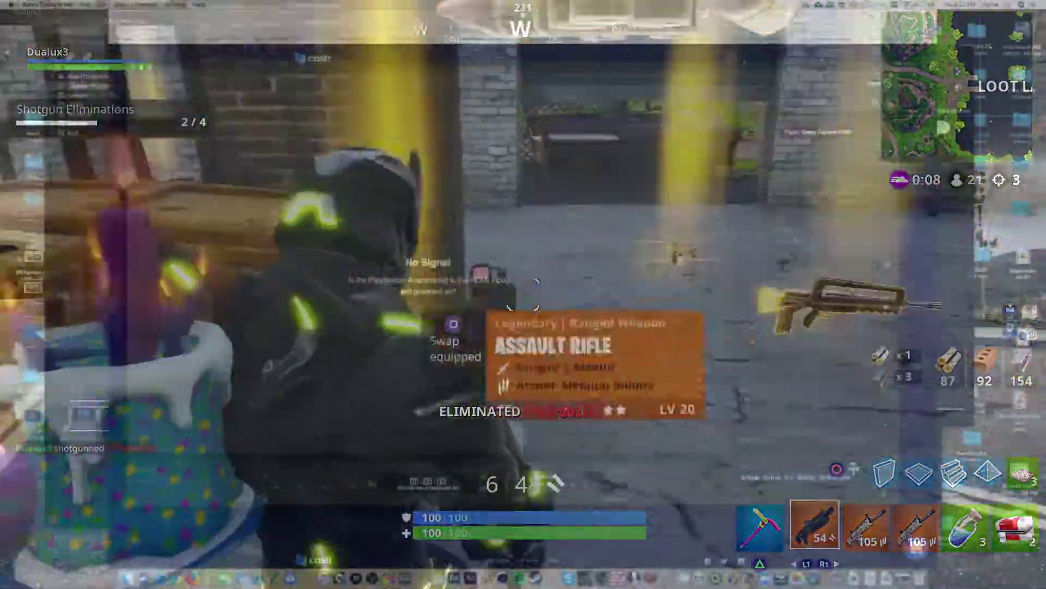
{"action": "key", "text": "ctrl+Up"}
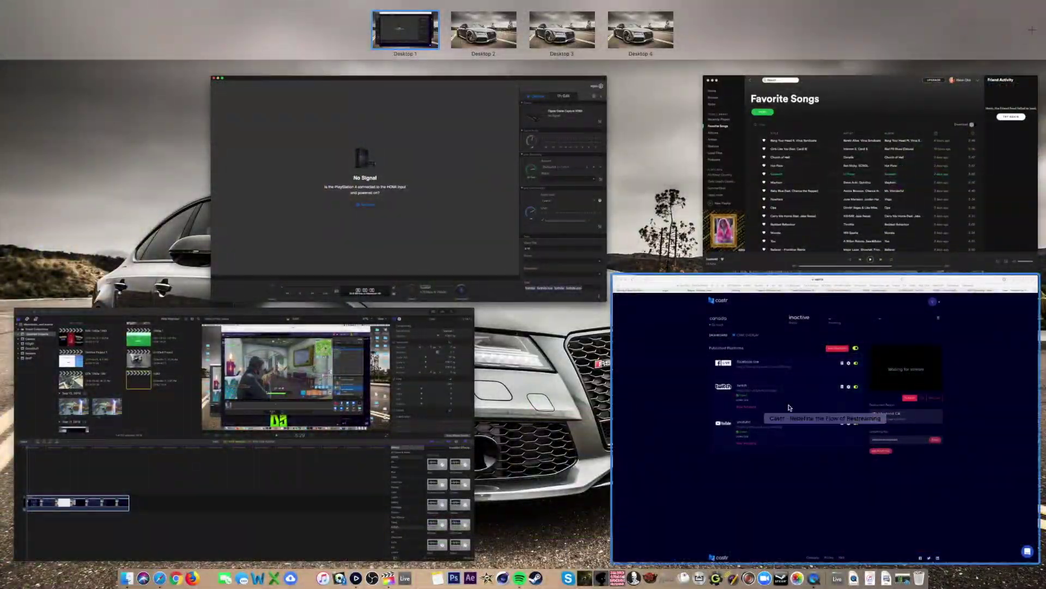
{"action": "left_click", "coordinate": [738, 465]}
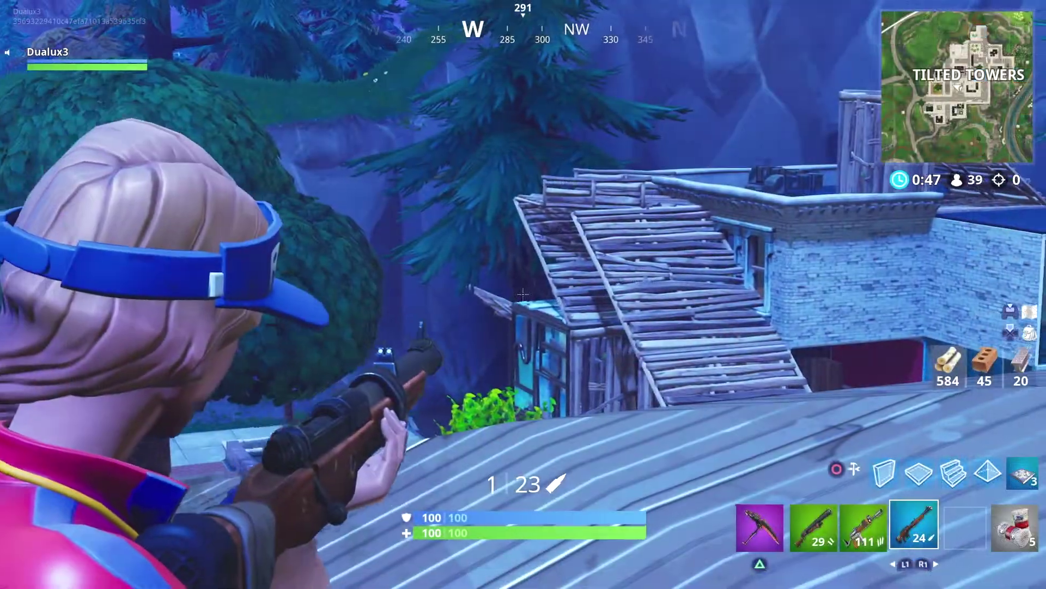